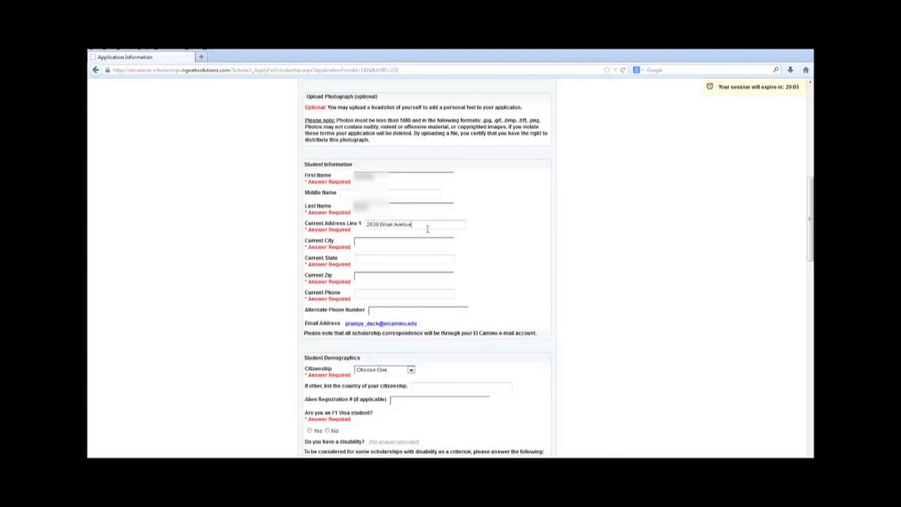
Answer "With whom do you live?" with Alone in the Supplemental Questions, then save and continue to page 2 of 6
scroll(437, 253, down, 5)
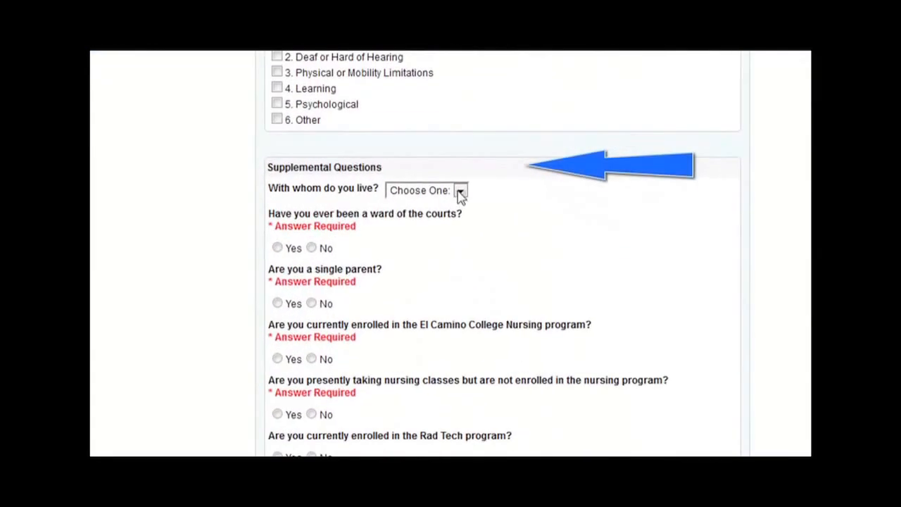
click(460, 191)
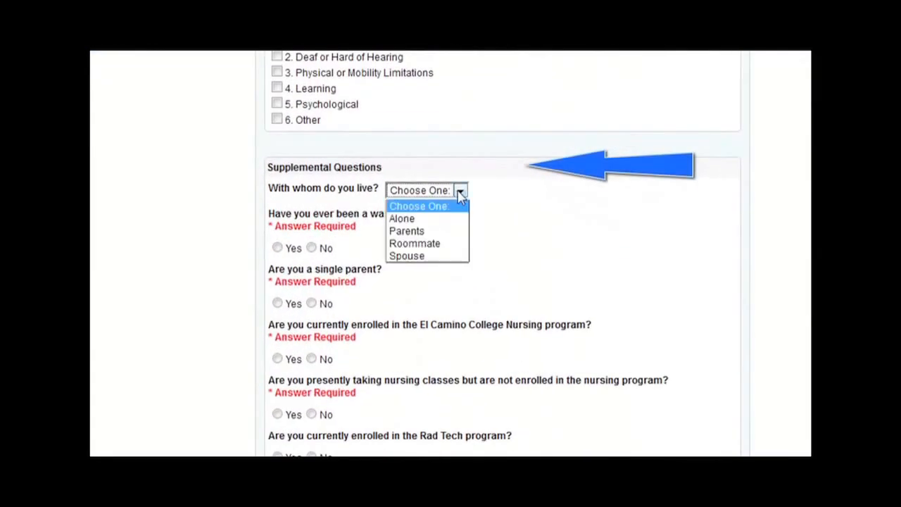
click(438, 219)
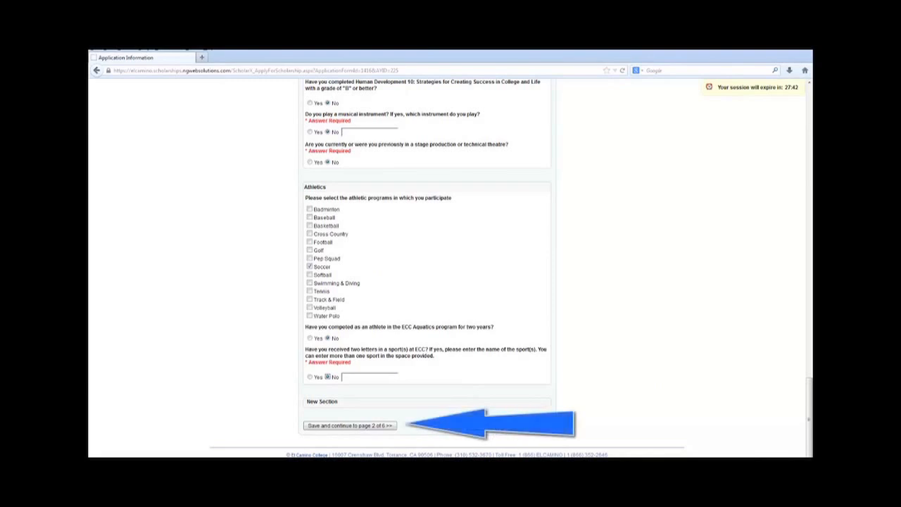
click(336, 426)
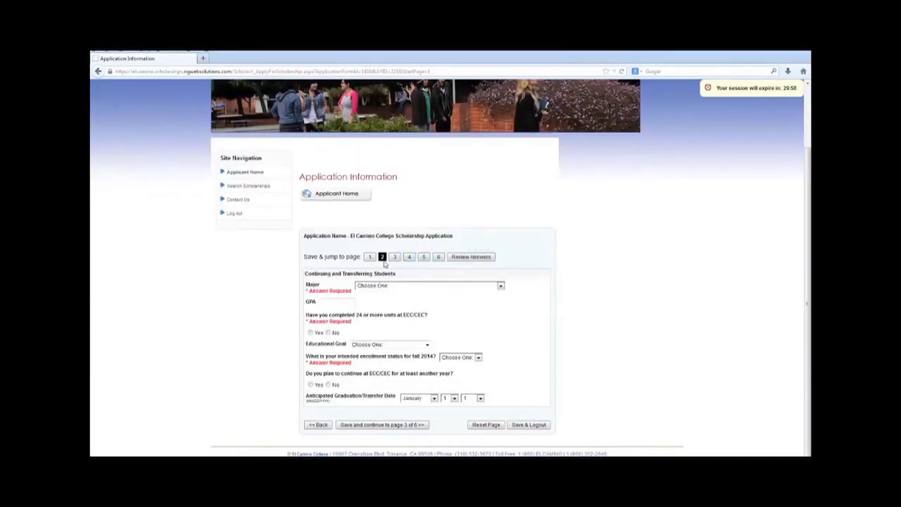
Set the student's major to AA General Office and enter a GPA of 3.0
click(499, 287)
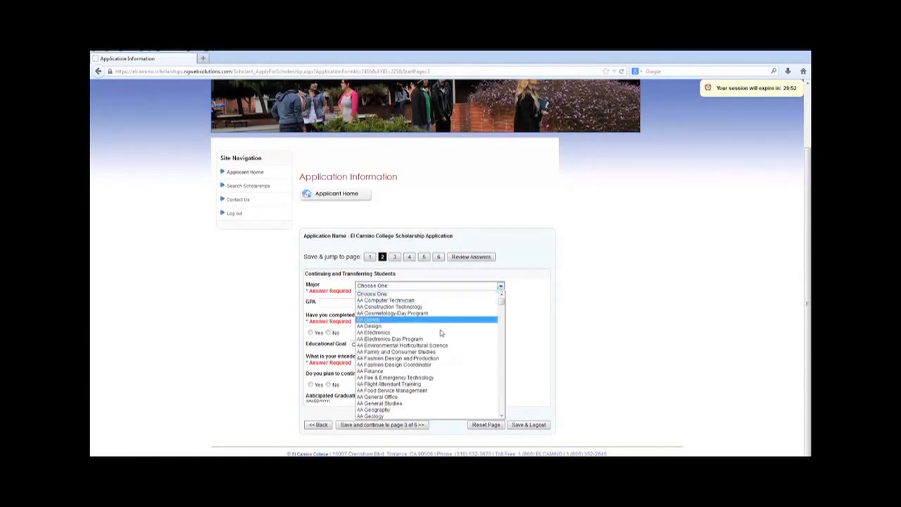
click(391, 396)
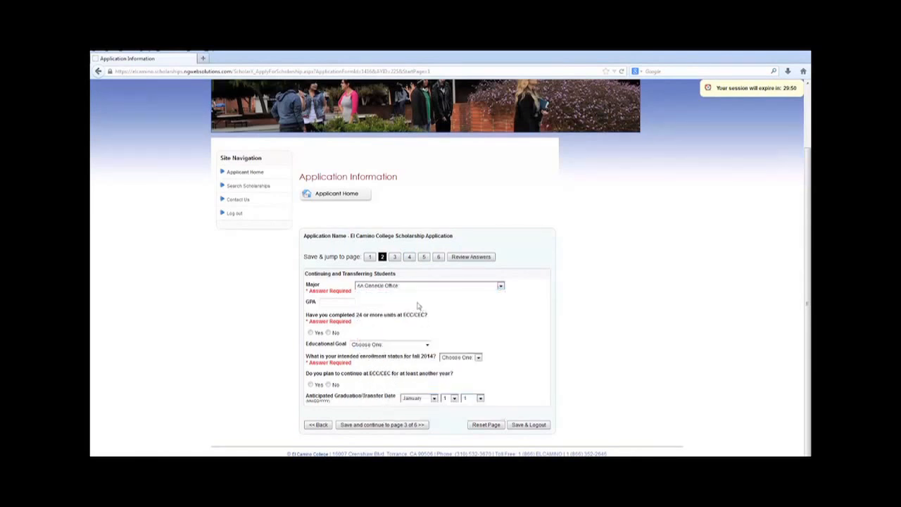
click(344, 306)
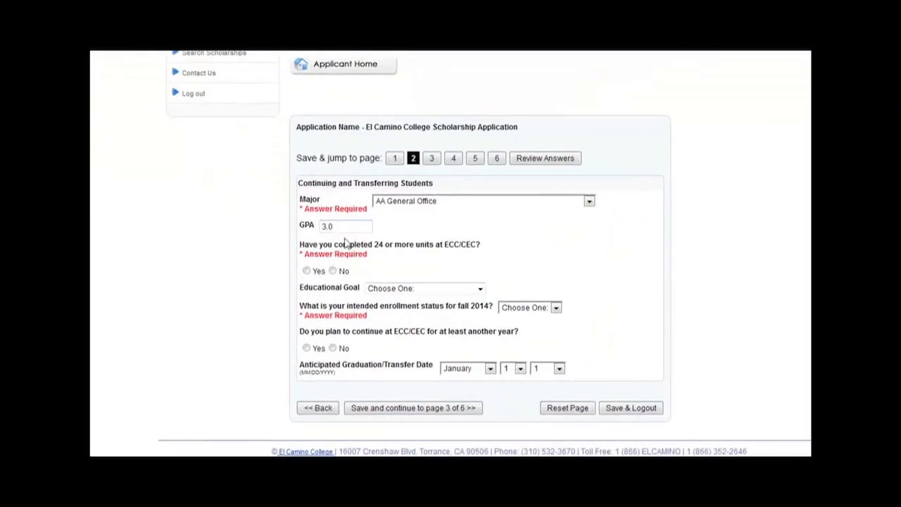
Answer Yes to completing 24 or more units, choose A.A. as educational goal and Full-time as fall 2014 enrollment status
click(306, 271)
click(480, 288)
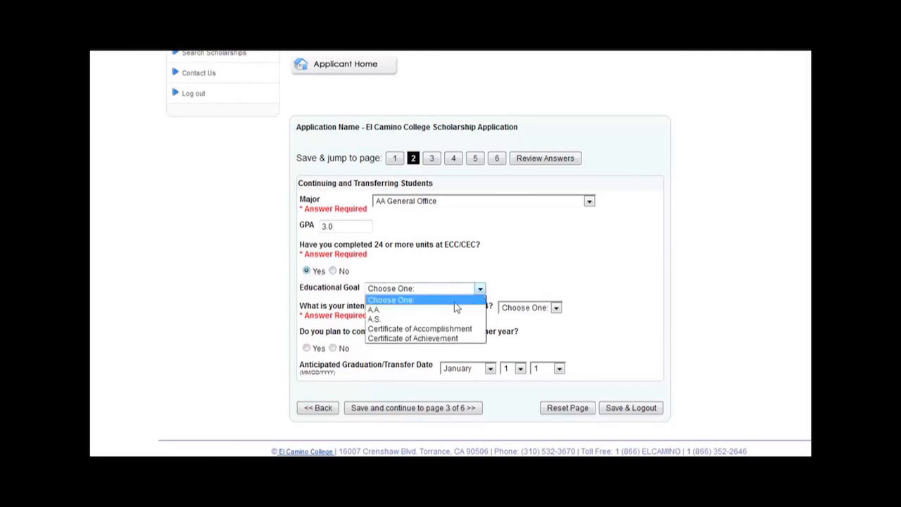
click(436, 311)
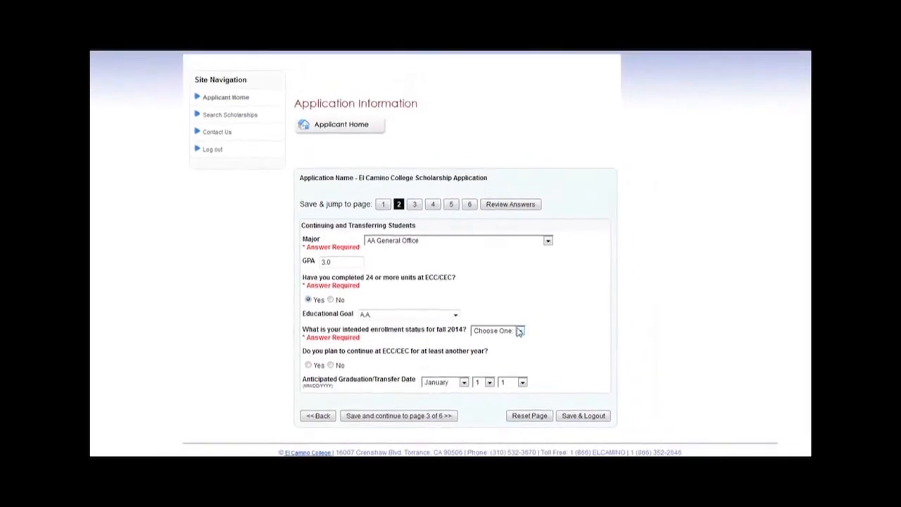
click(555, 307)
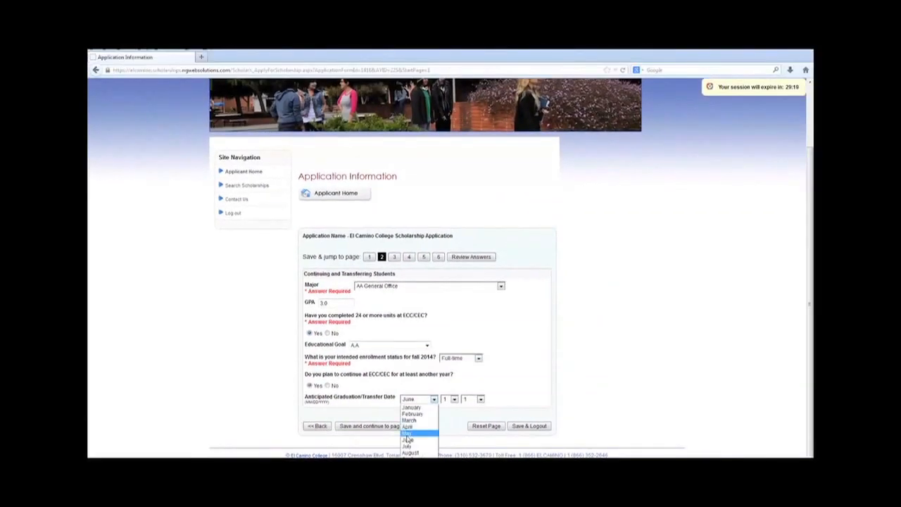
Set the anticipated graduation/transfer date to May 16, 2014
click(407, 434)
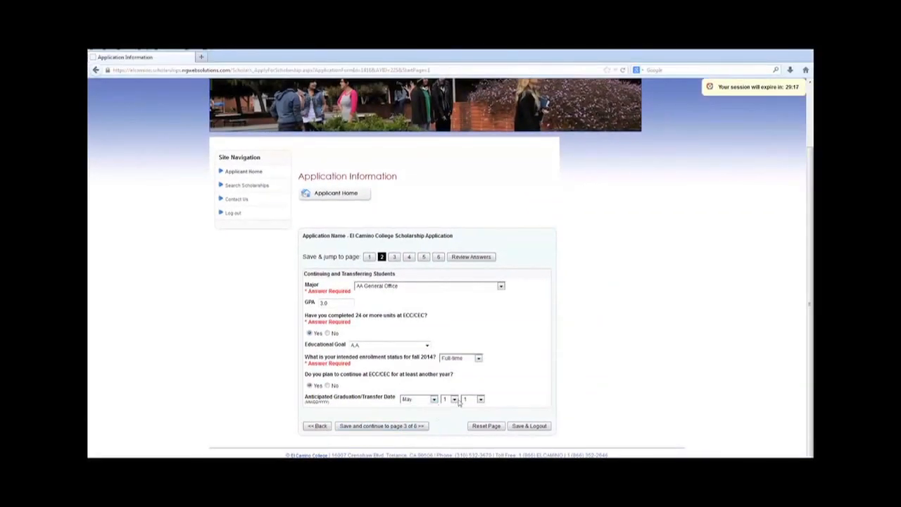
click(456, 400)
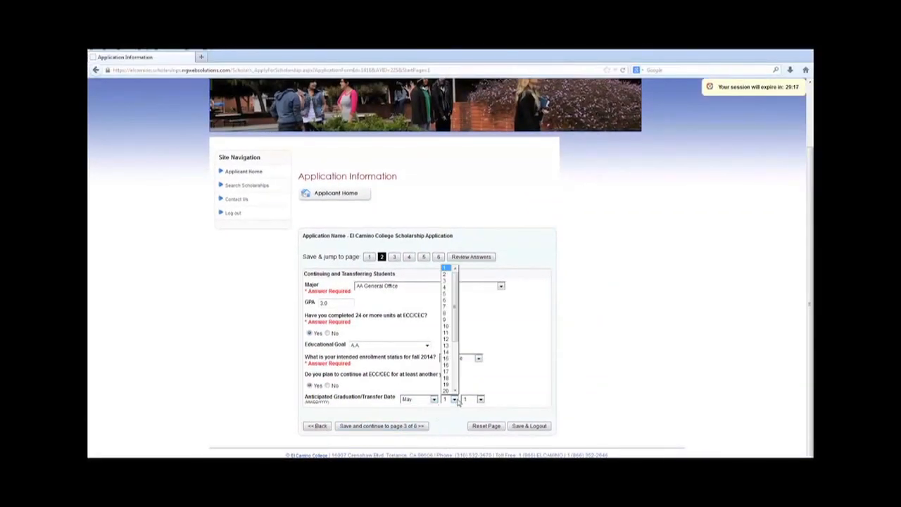
click(446, 365)
click(481, 400)
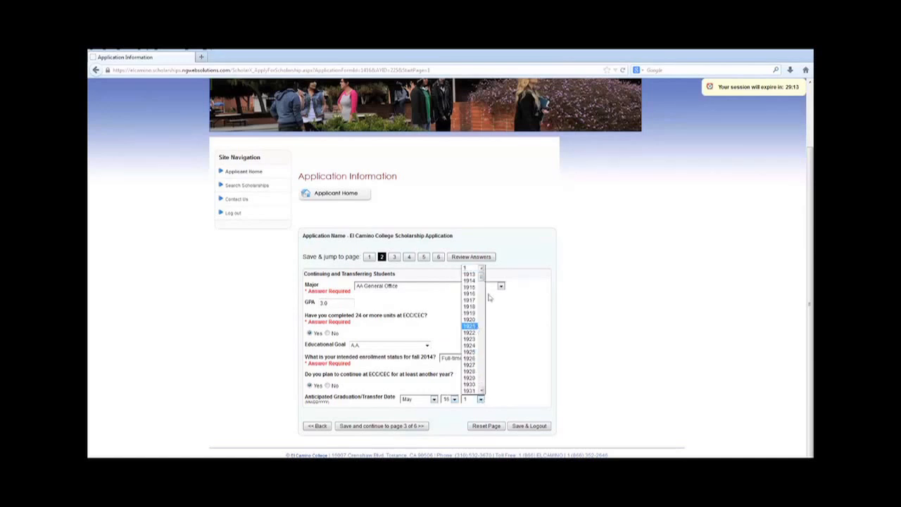
drag(481, 277, 481, 336)
scroll(472, 336, up, 4)
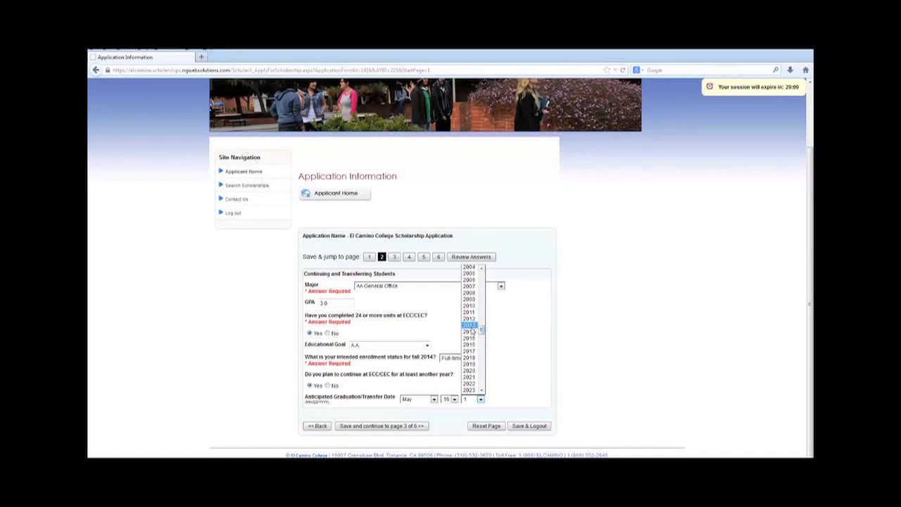
click(471, 336)
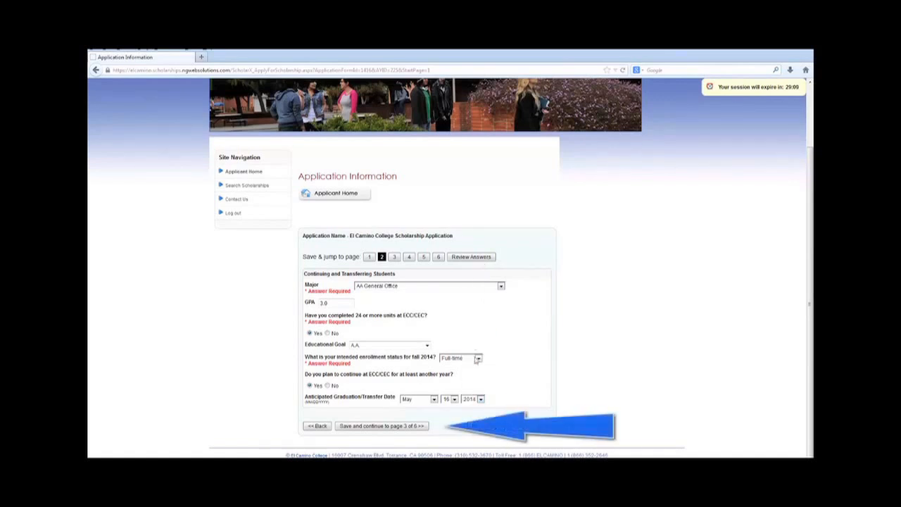
Save and continue to page 3 of 6, and enter "Food dis" in the Activities & Clubs section
click(405, 425)
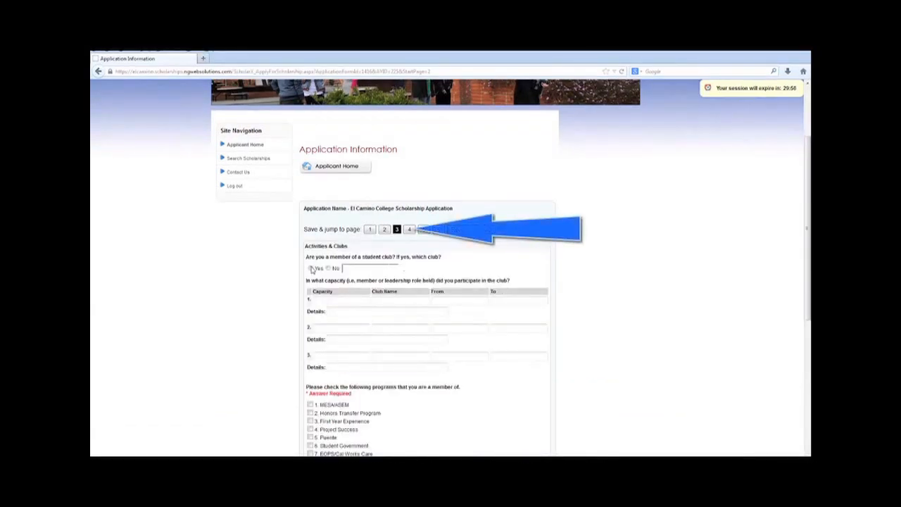
text(Food dis)
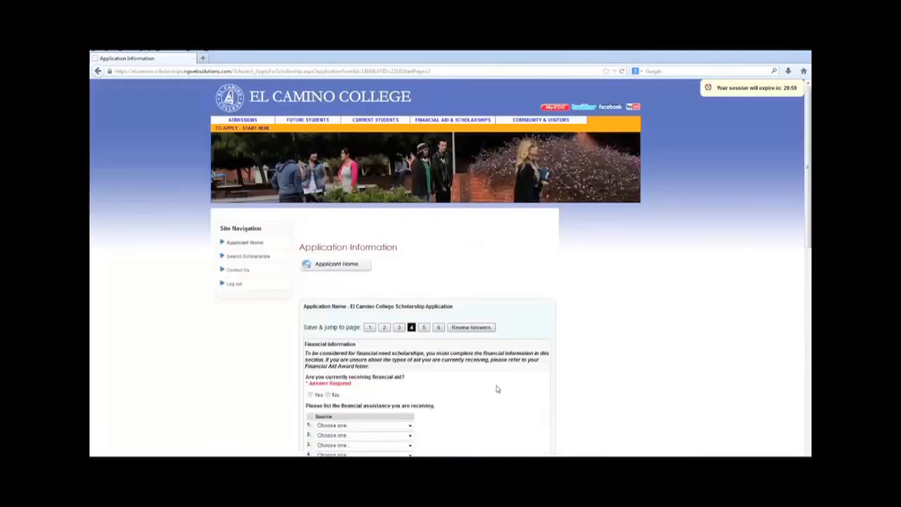
Copy Sample Essay 1 from the Word document into the financial need essay answer, and continue to page 5 of 6
scroll(496, 388, down, 2)
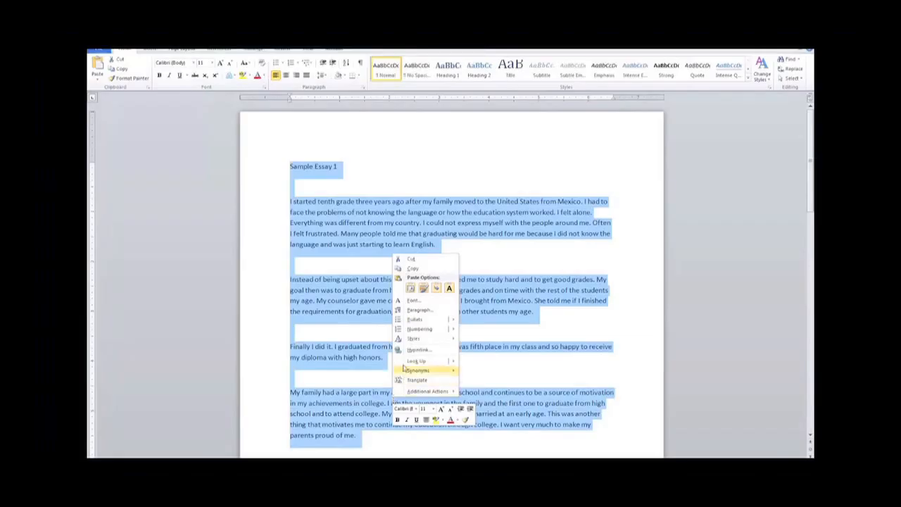
click(412, 270)
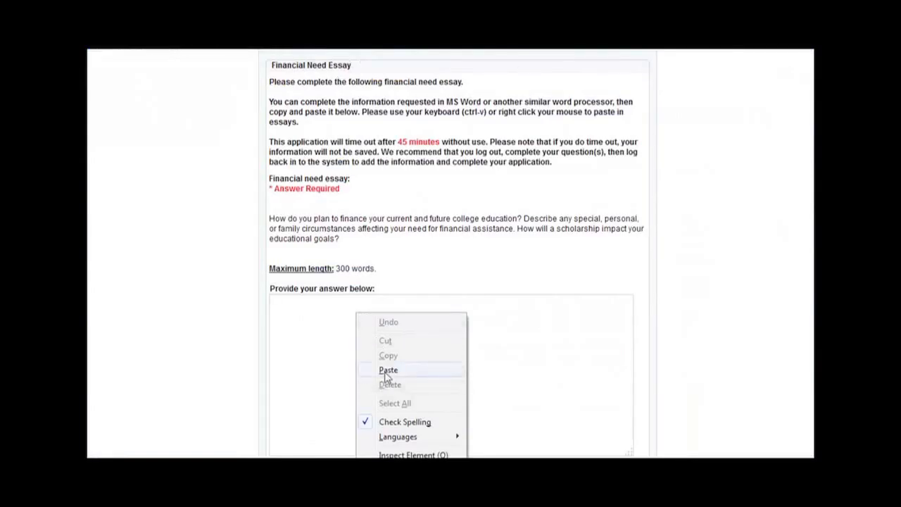
click(387, 370)
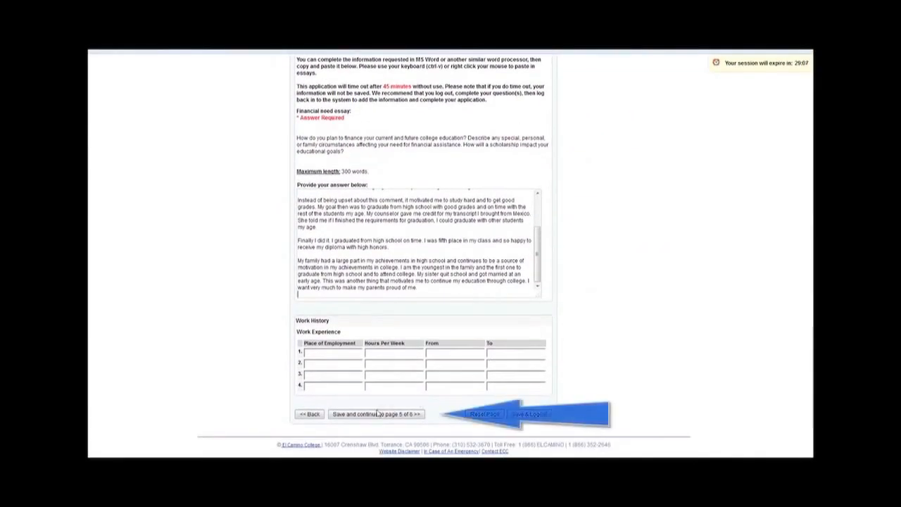
click(360, 415)
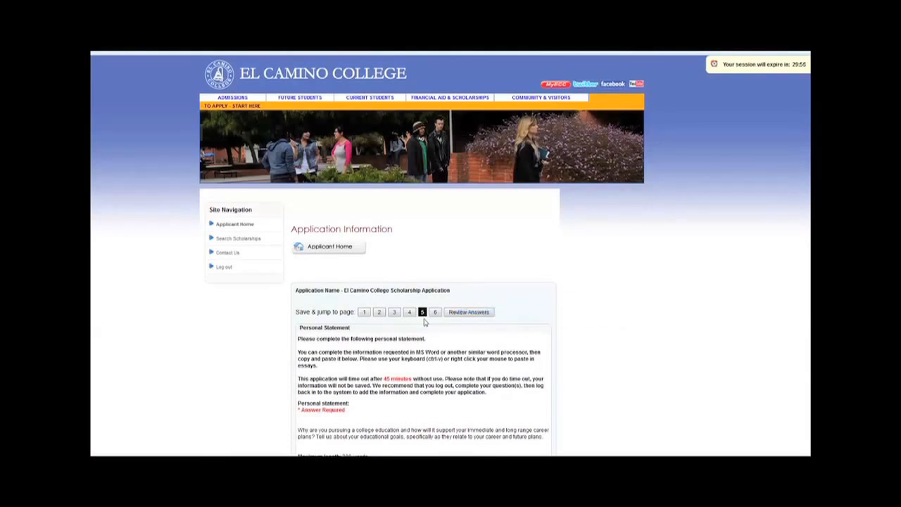
Copy the selected essay from the Word document and paste it as the personal statement answer
scroll(619, 312, down, 5)
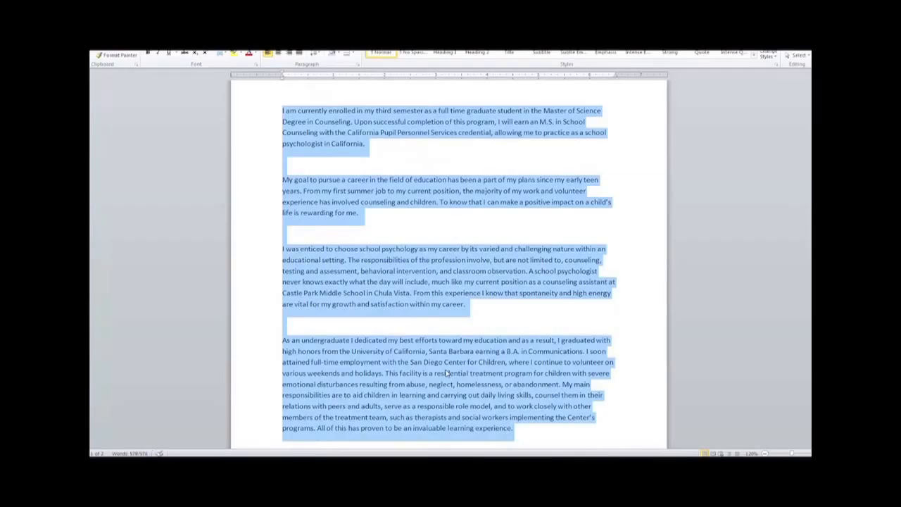
right_click(446, 373)
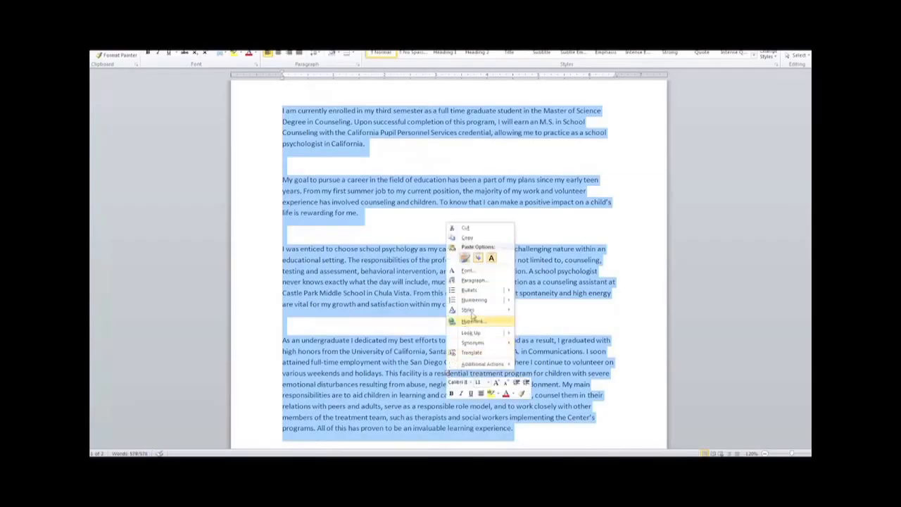
click(465, 237)
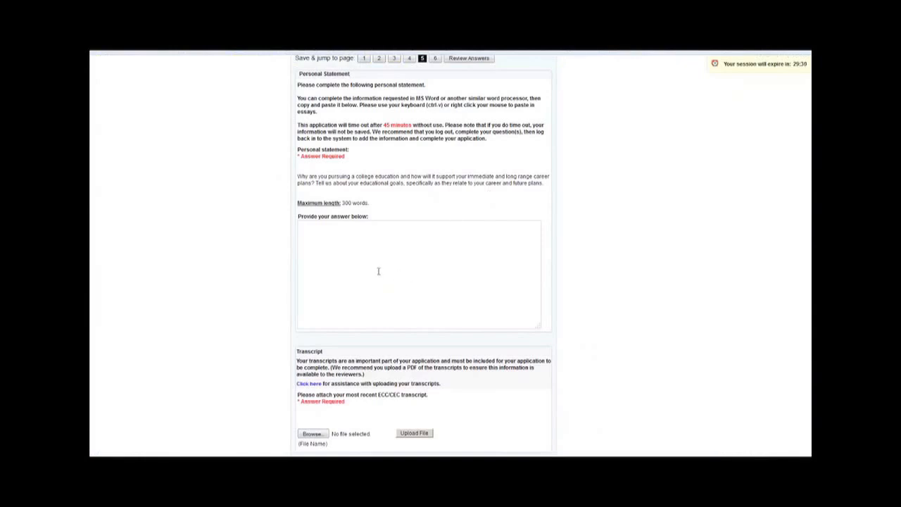
right_click(358, 247)
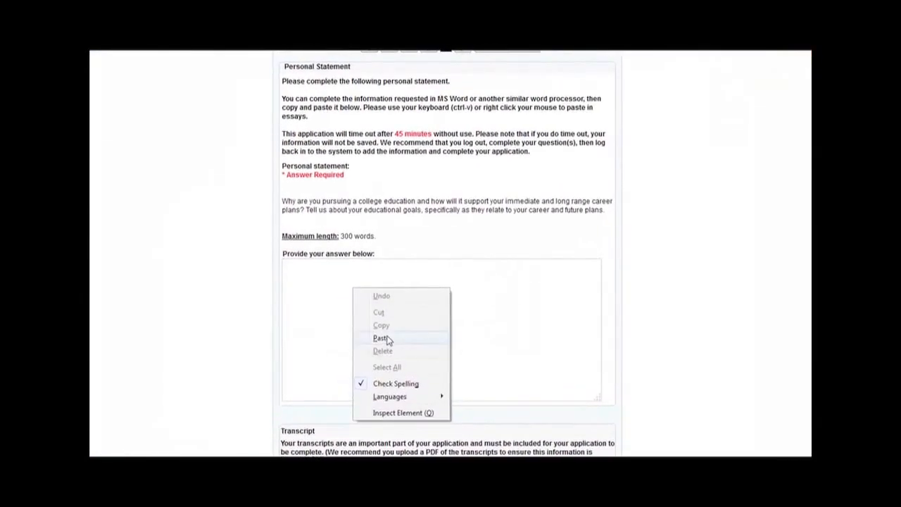
click(378, 283)
Attach the PDF file sample_transcript as the most recent ECC/CEC transcript and upload it
scroll(492, 429, down, 3)
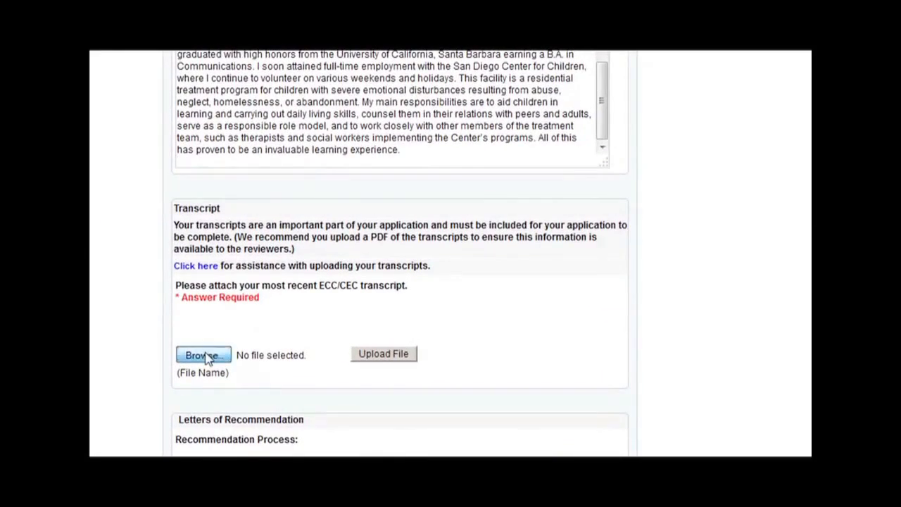
click(204, 355)
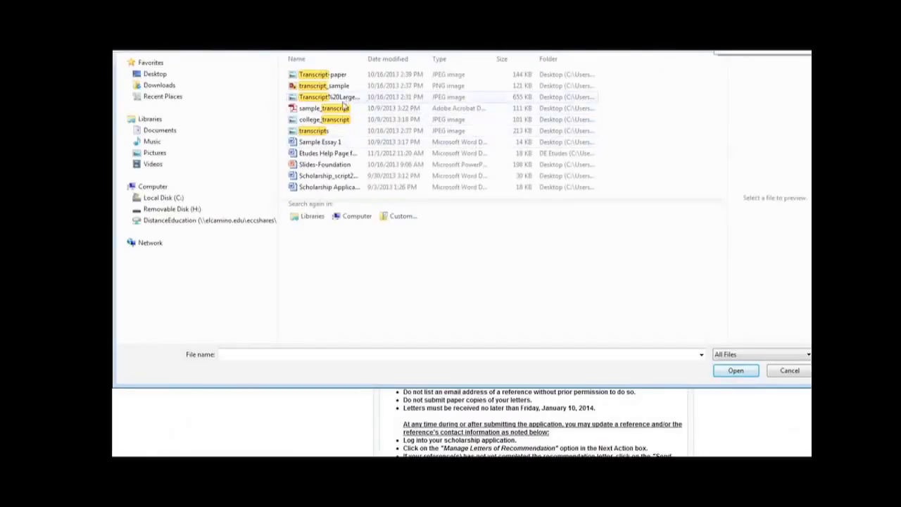
click(296, 110)
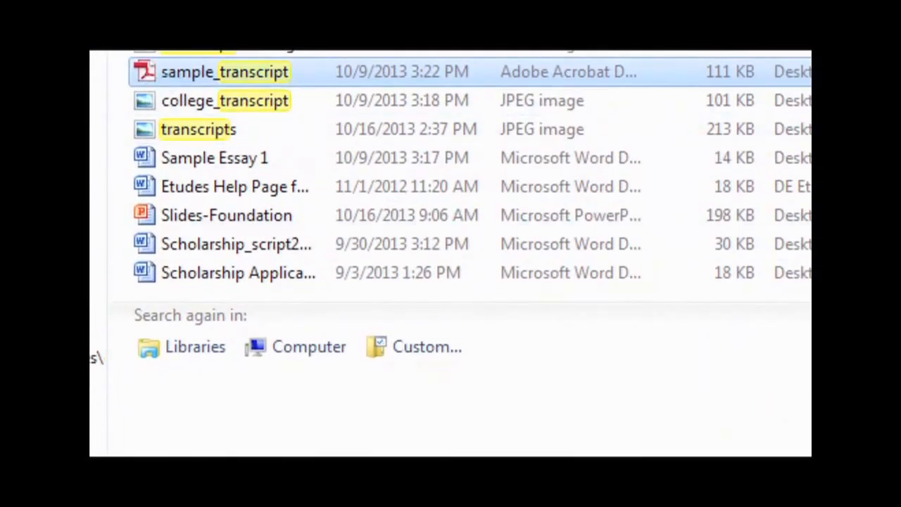
click(580, 389)
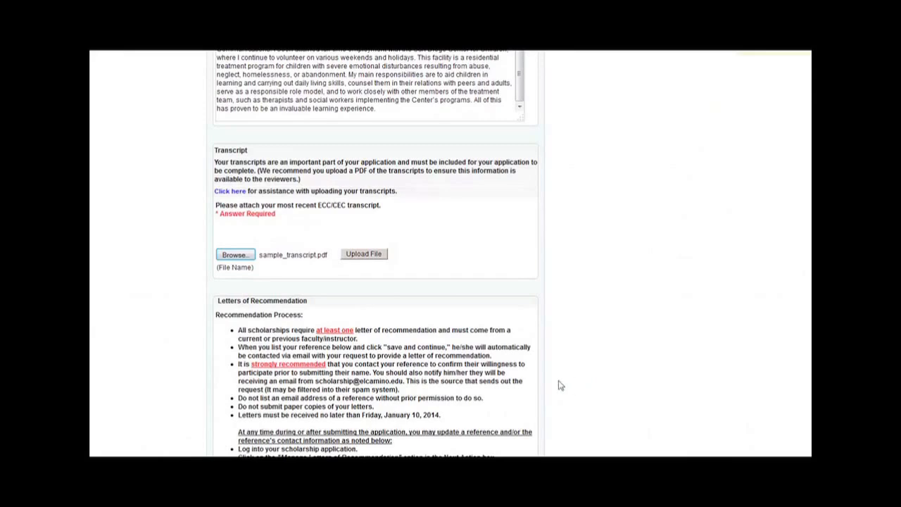
click(372, 256)
Enter the first recommender's full name and e-mail address in the Letters of Recommendation section
scroll(523, 350, down, 5)
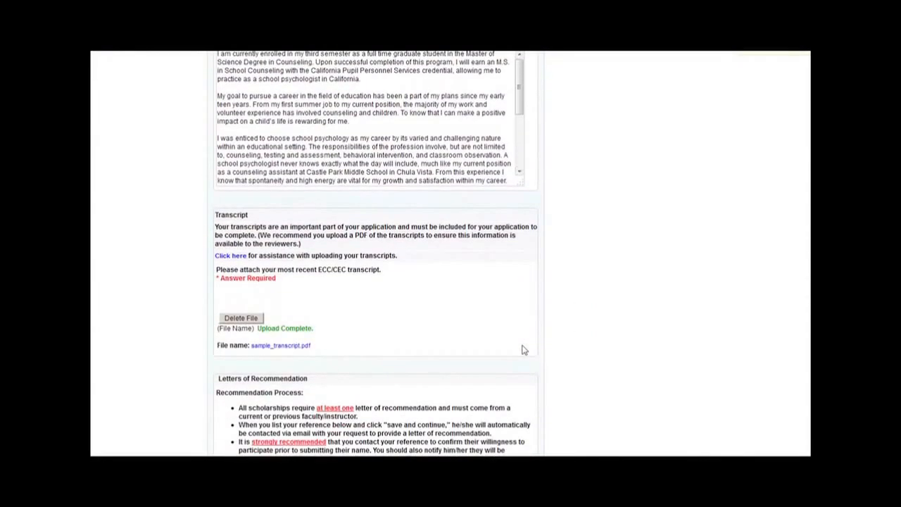
scroll(523, 350, down, 4)
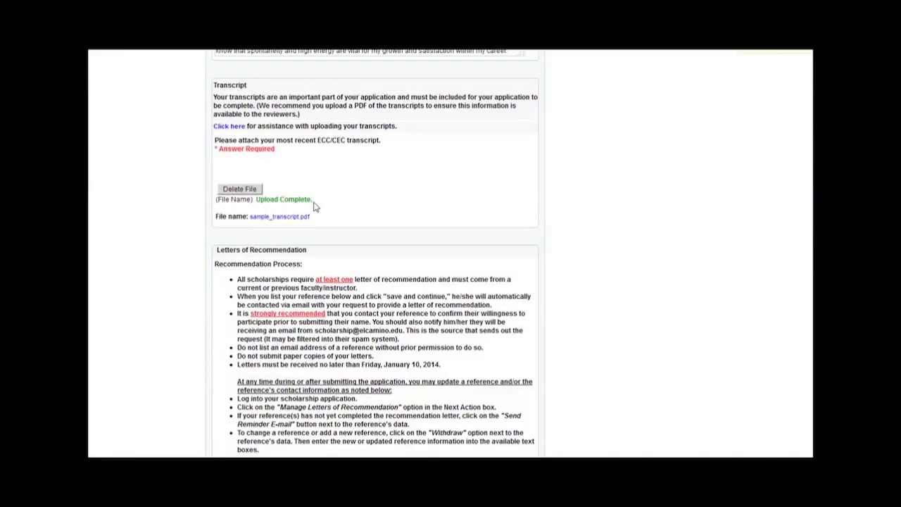
scroll(519, 237, down, 3)
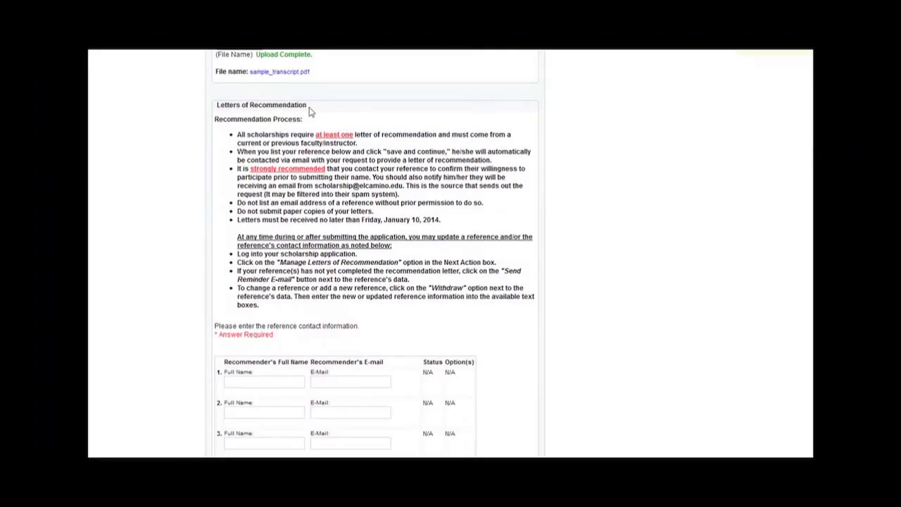
scroll(308, 113, down, 3)
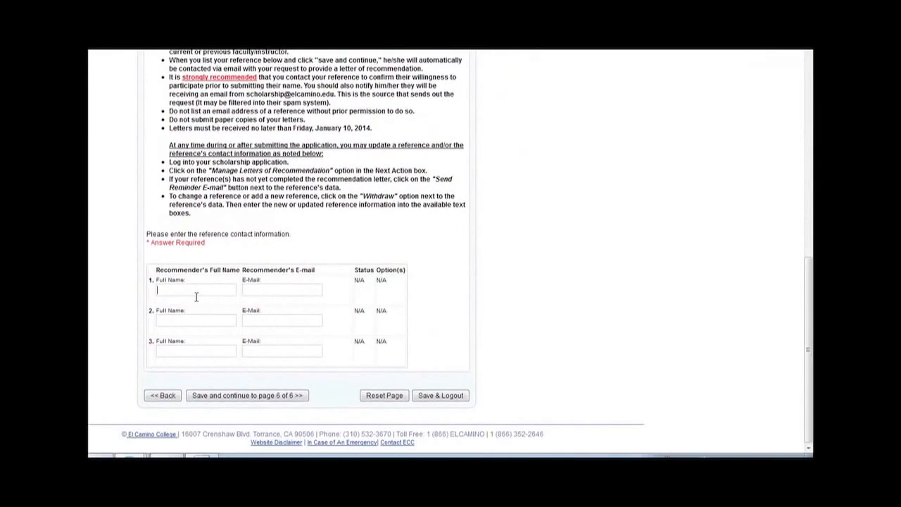
click(196, 295)
text(To)
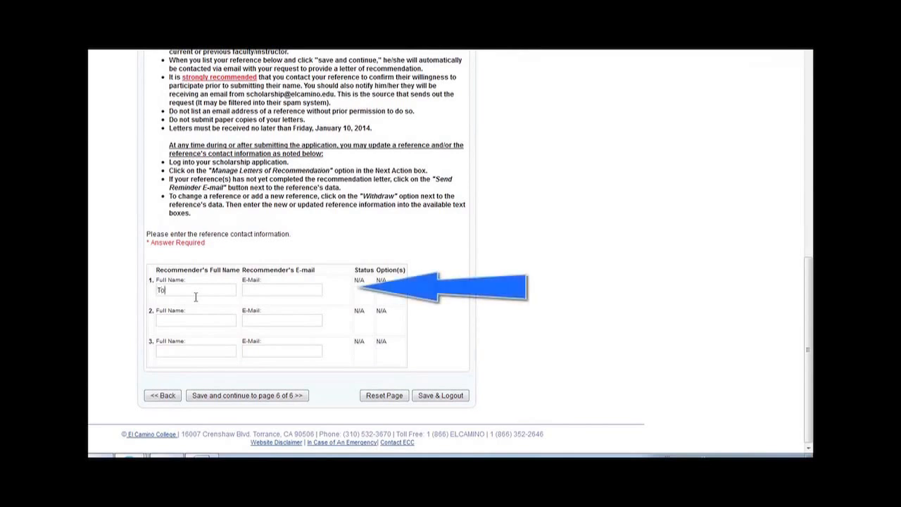
text(m Smith)
click(265, 294)
text(ts)
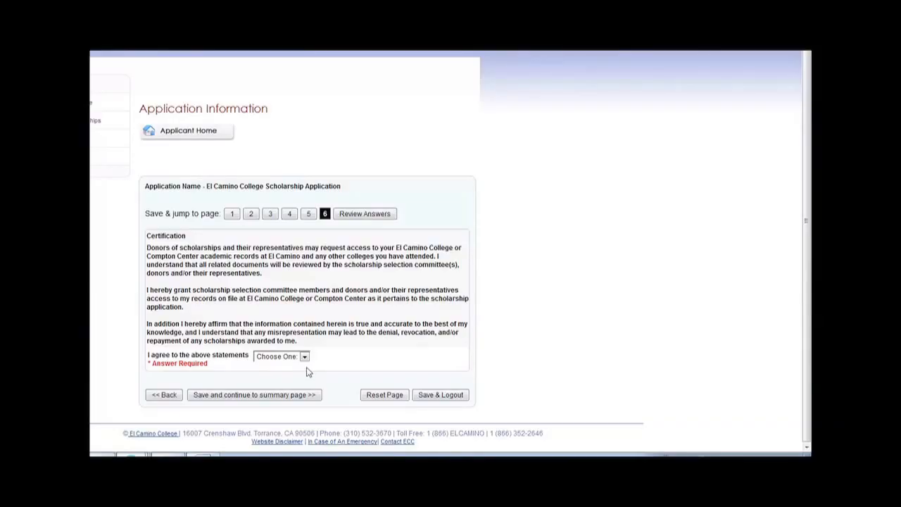
Accept the certification statements on page 6 by choosing I Agree
click(304, 357)
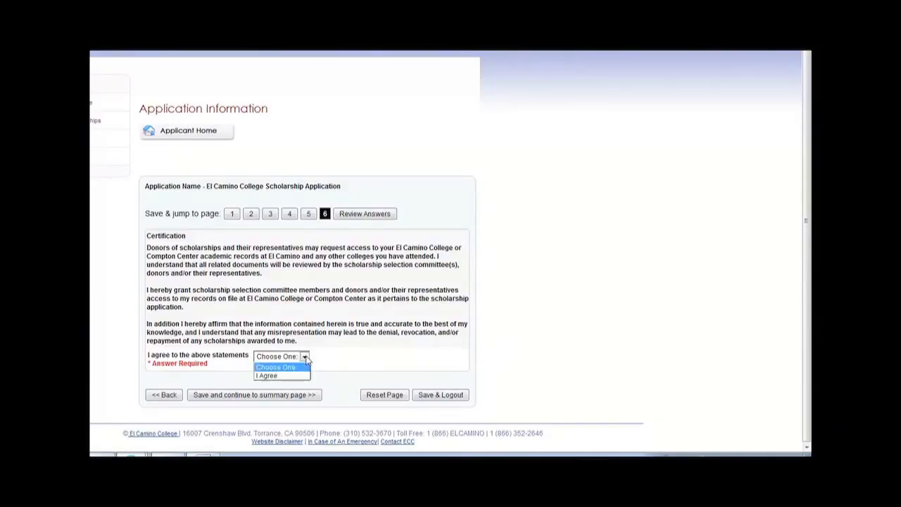
click(287, 376)
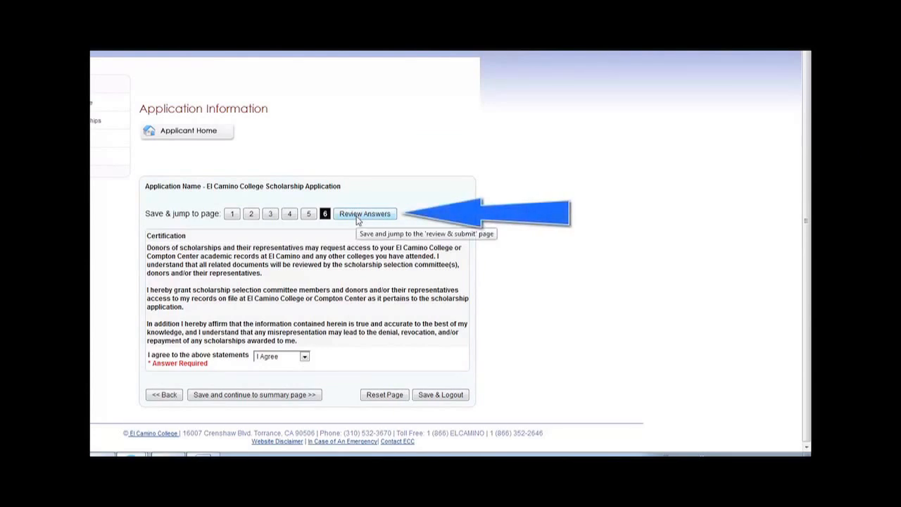
Review all application answers on the summary page, from the supplemental questions through the certification
scroll(532, 279, down, 10)
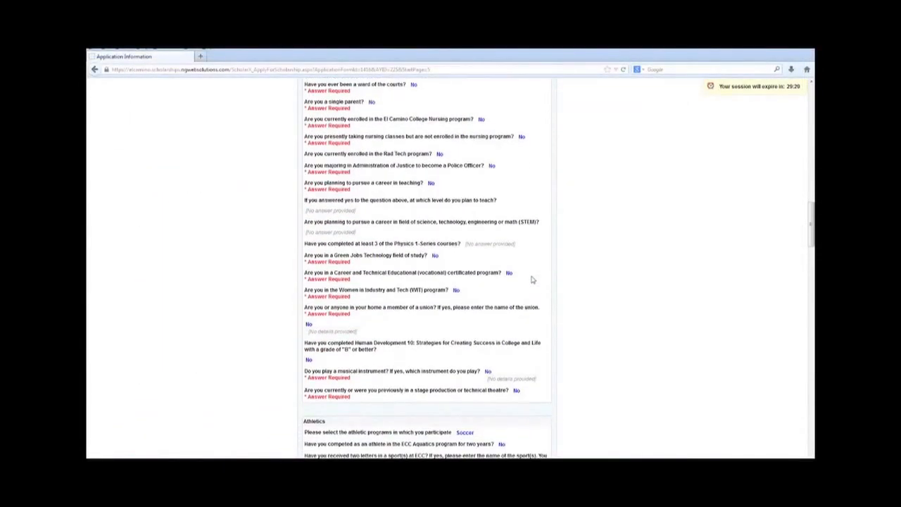
scroll(532, 280, down, 12)
scroll(534, 279, down, 12)
scroll(532, 280, down, 12)
scroll(533, 284, down, 1)
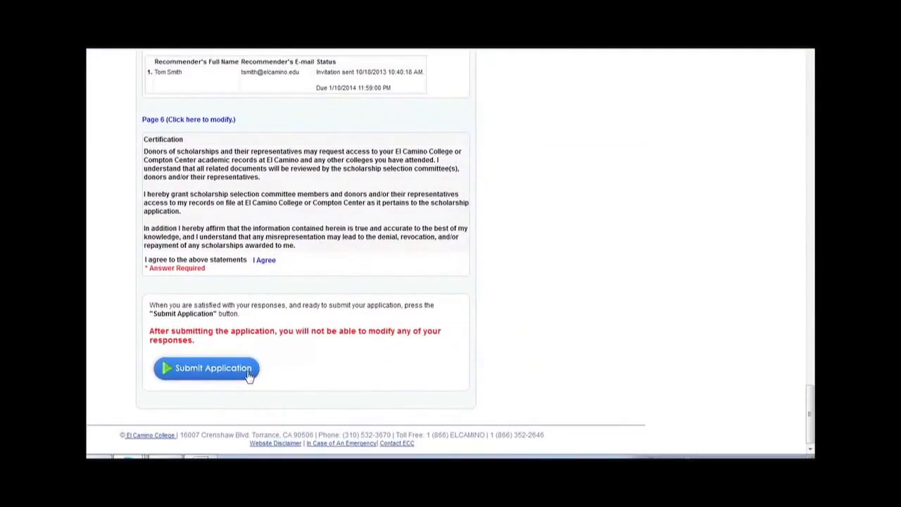